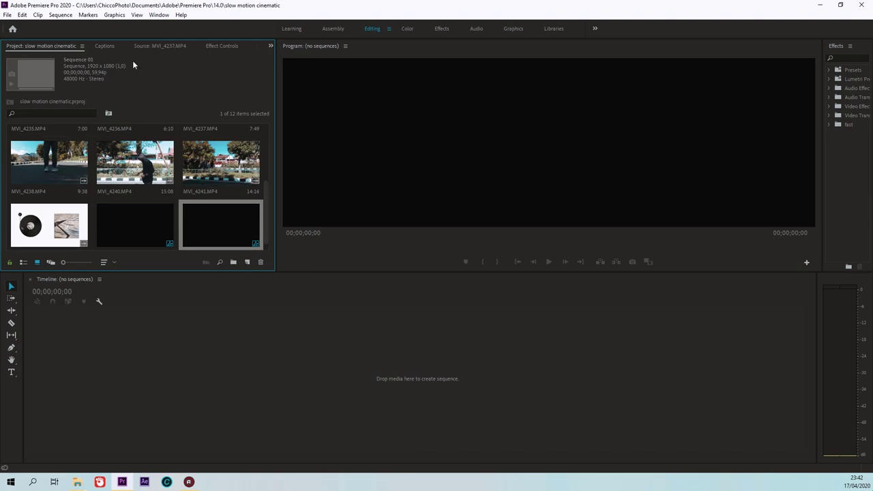
Start a new sequence named Sequence 02 based on the Canon XF MPEG2 1080p30 preset.
left_click(8, 15)
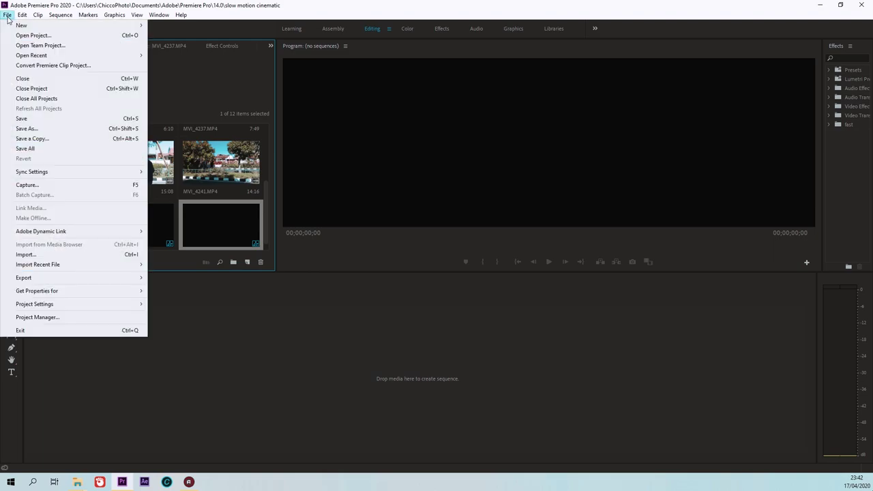
mouse_move(109, 27)
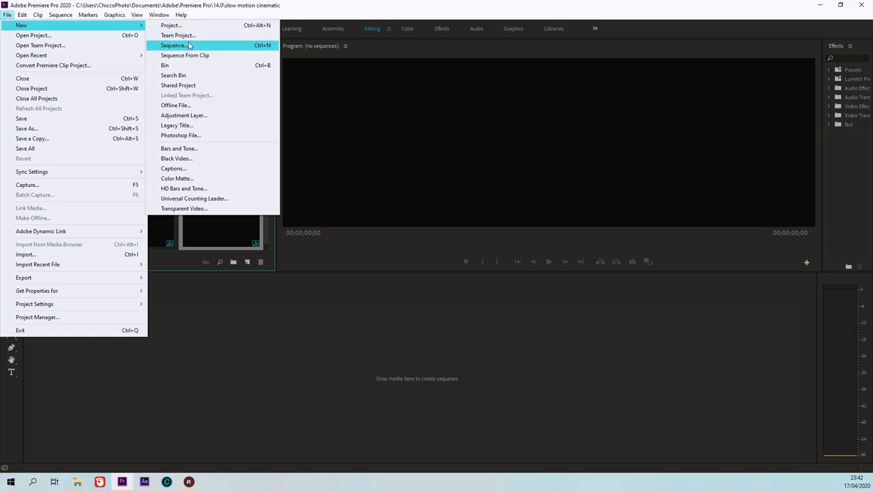
mouse_move(22, 15)
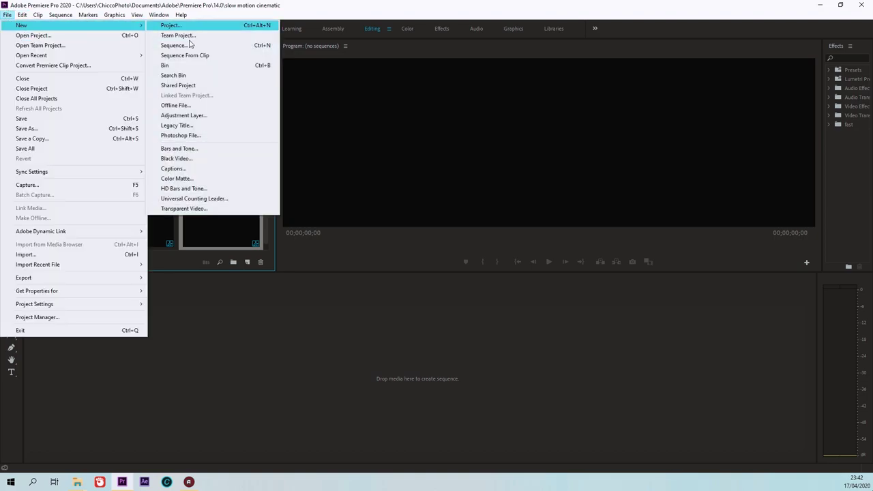
left_click(260, 46)
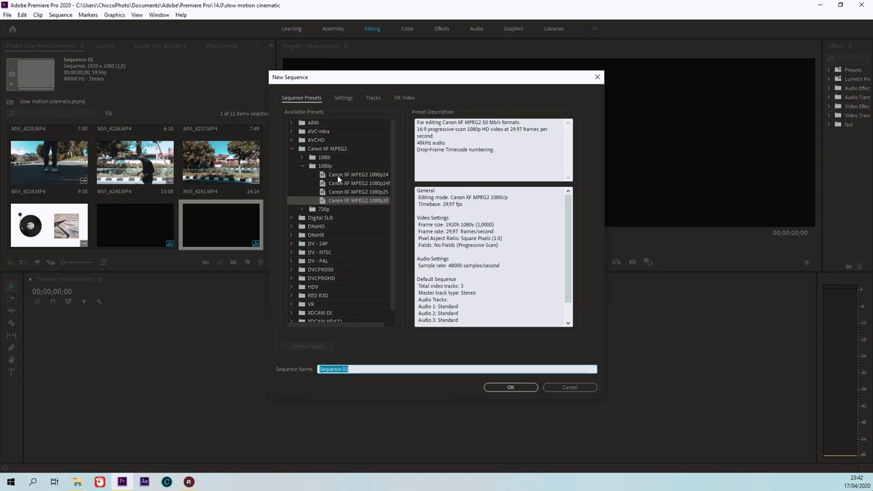
left_click(319, 149)
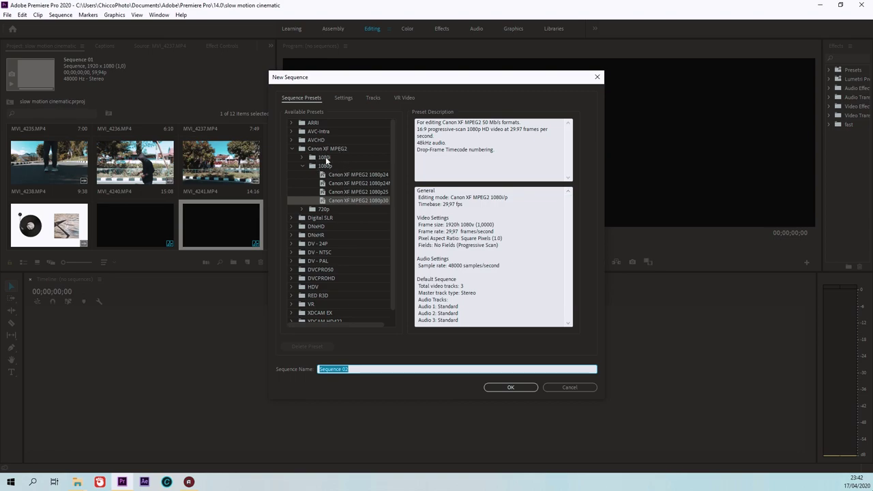
key("Down")
key("Down")
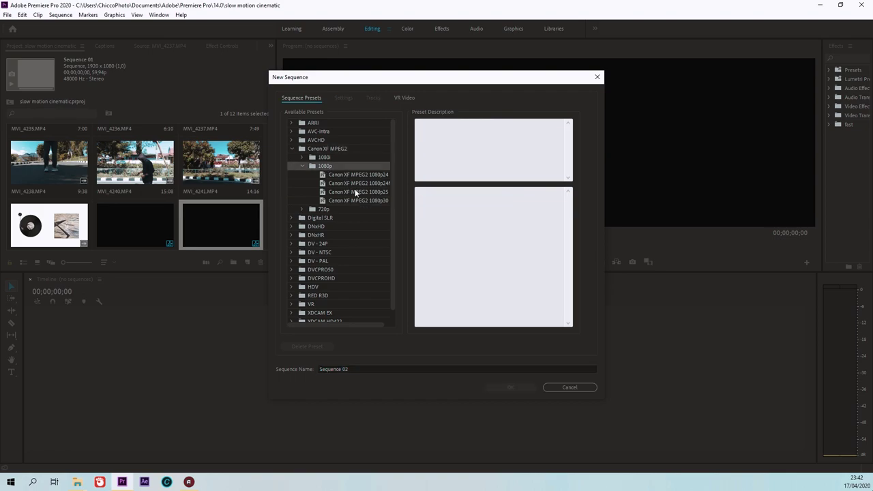
key("Down")
key("Down")
key("Down")
key("Down")
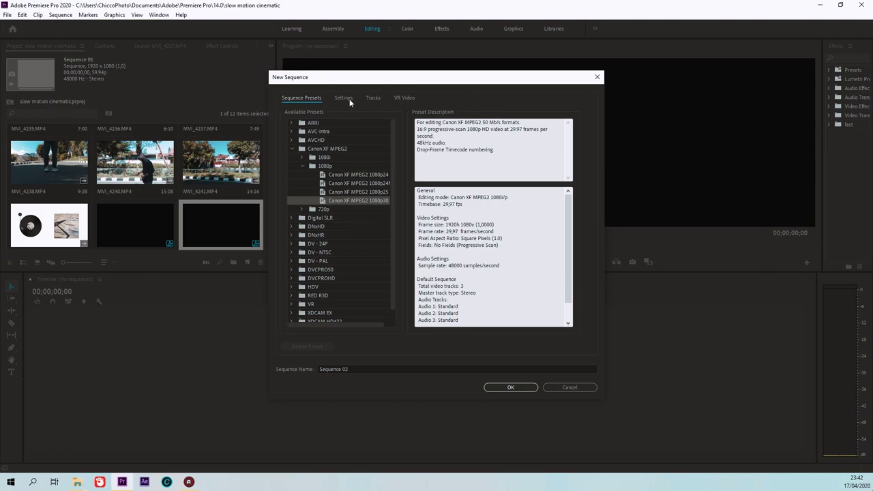
Set the new sequence's timebase to 59,94 frames/second and create the sequence.
left_click(348, 99)
left_click(376, 125)
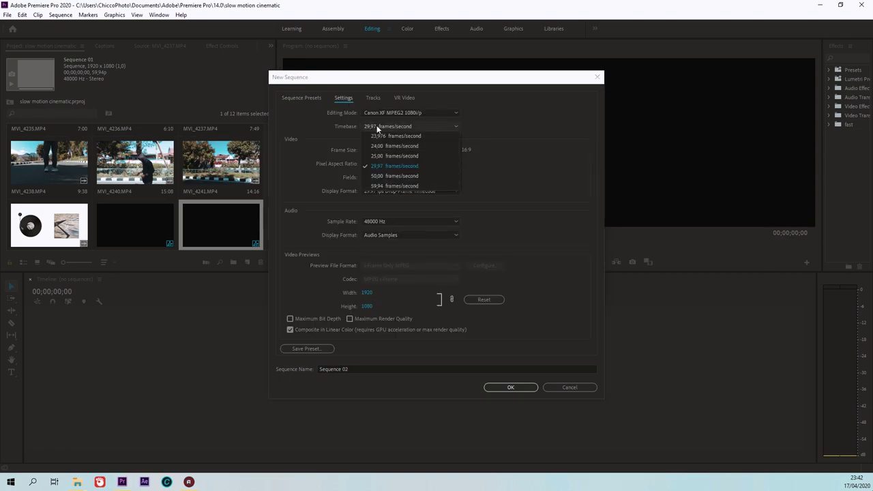
left_click(419, 185)
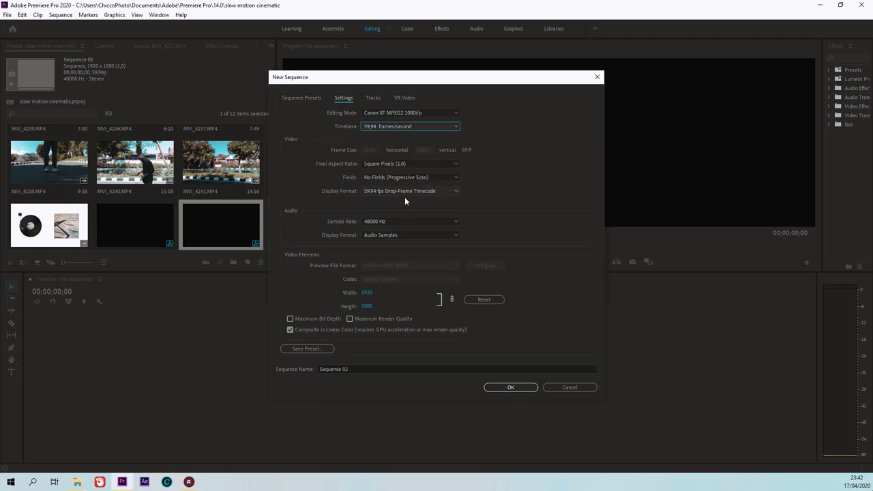
left_click(510, 387)
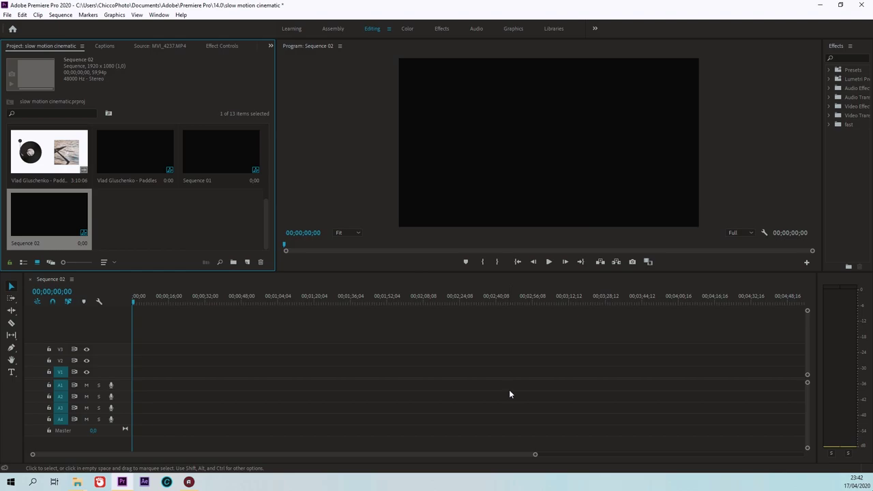
Open the Vlad Gluschenko - Paddles.mp4 music clip in the source monitor and place only its audio at the start of track A1.
left_click(175, 228)
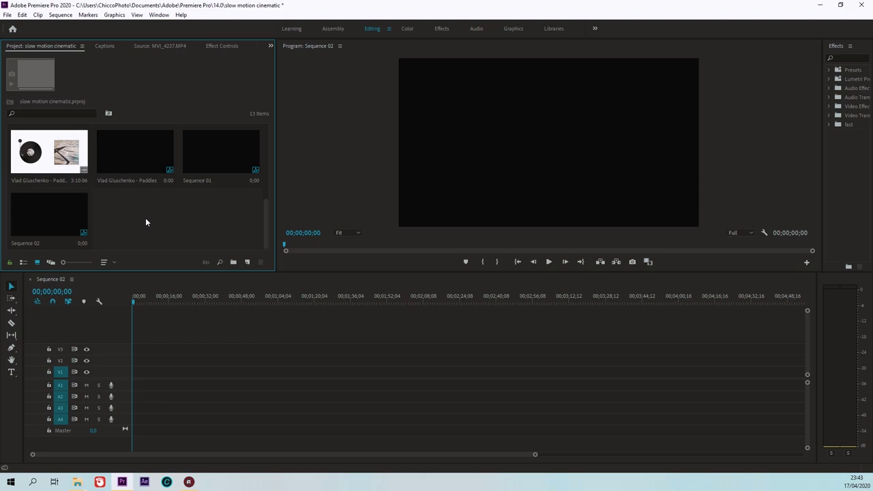
double_click(37, 153)
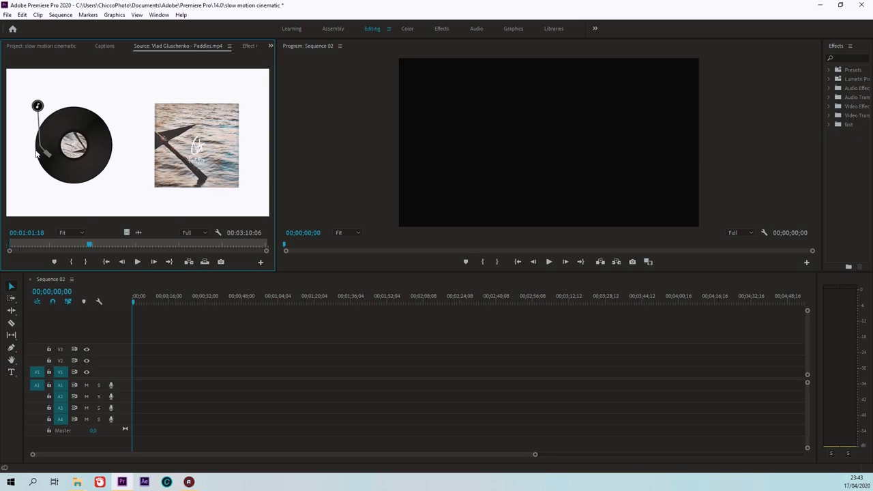
left_click(107, 263)
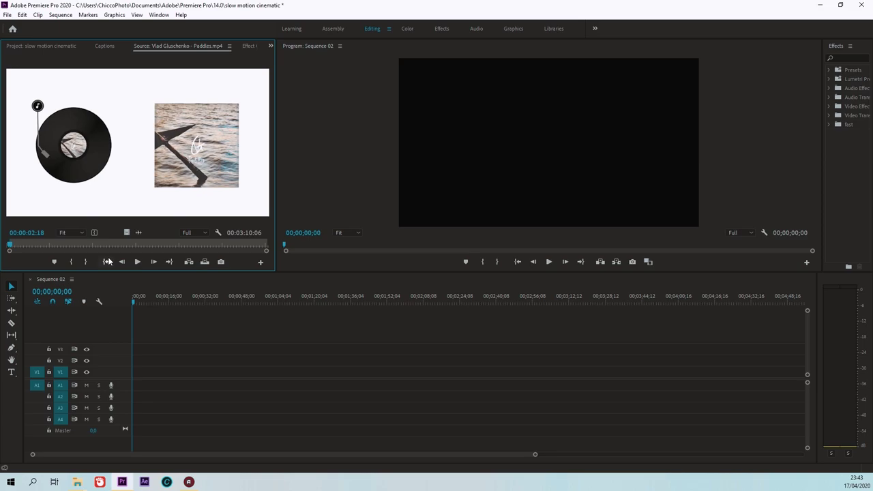
left_click_drag(138, 233, 135, 386)
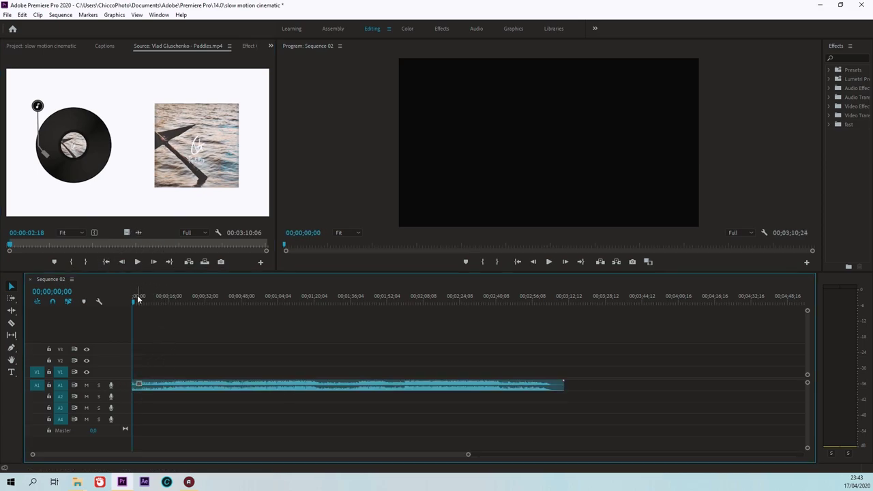
Play the opening seconds of the music on the timeline and return the playhead to the start.
key("ctrl+a")
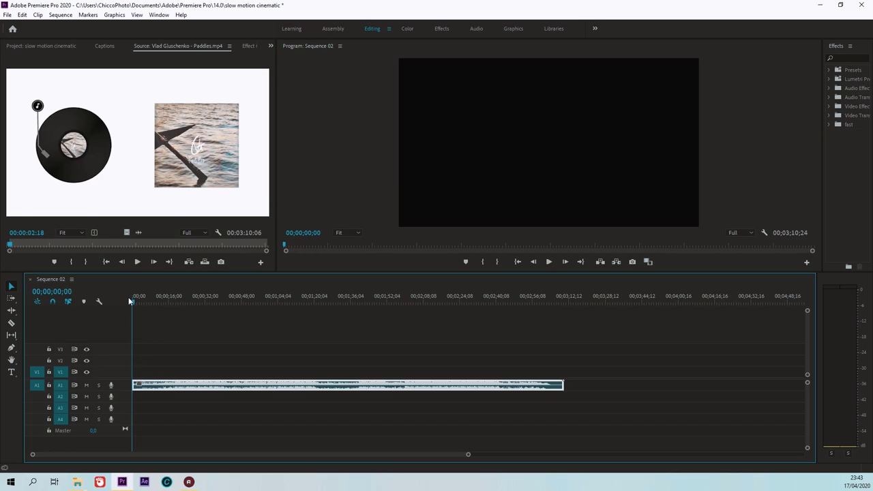
key("space")
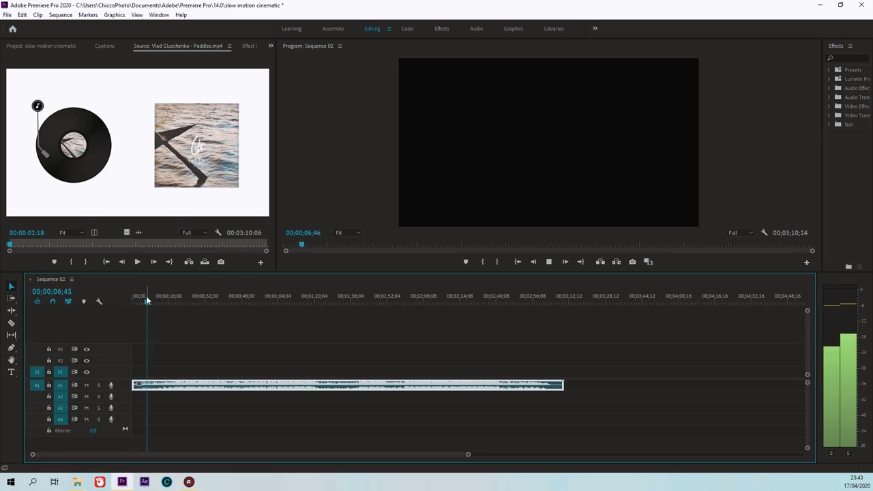
left_click(142, 303)
left_click(134, 302)
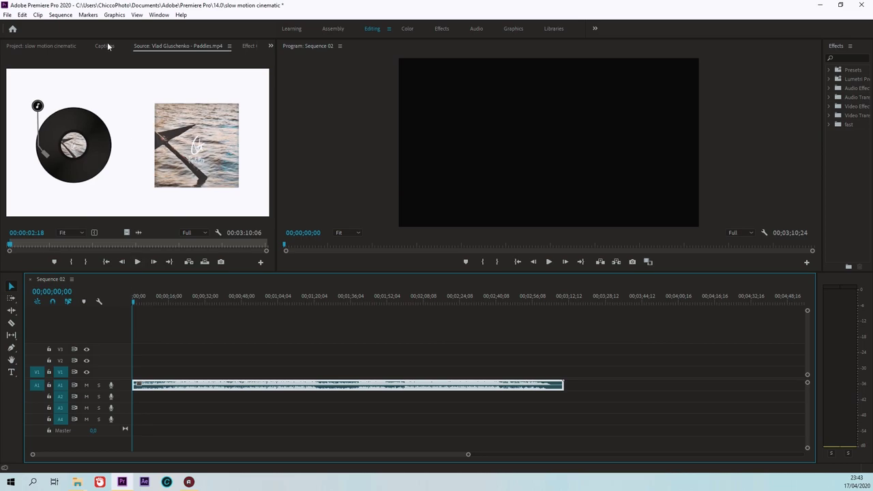
Find MVI_4237.MP4 in the project, open it as source and place only its video at the start of track V1.
left_click(53, 45)
left_click_drag(265, 208, 269, 133)
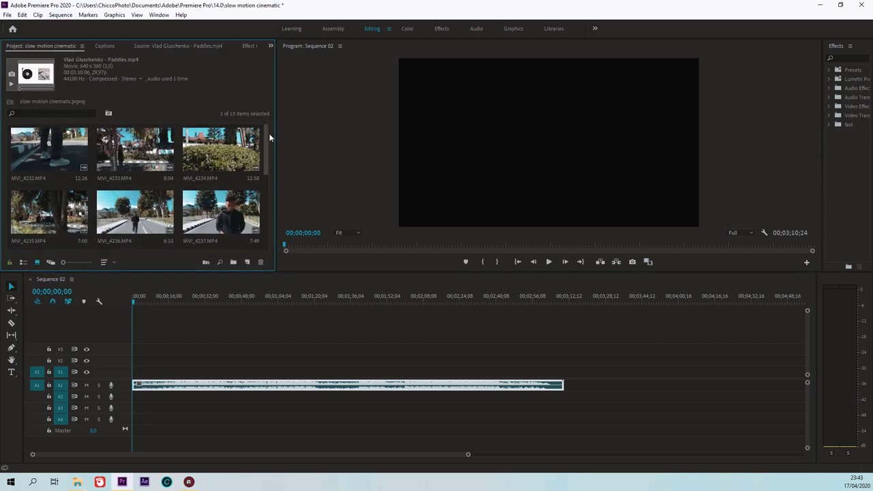
left_click(104, 262)
left_click(121, 47)
scroll(265, 161, "down", 1)
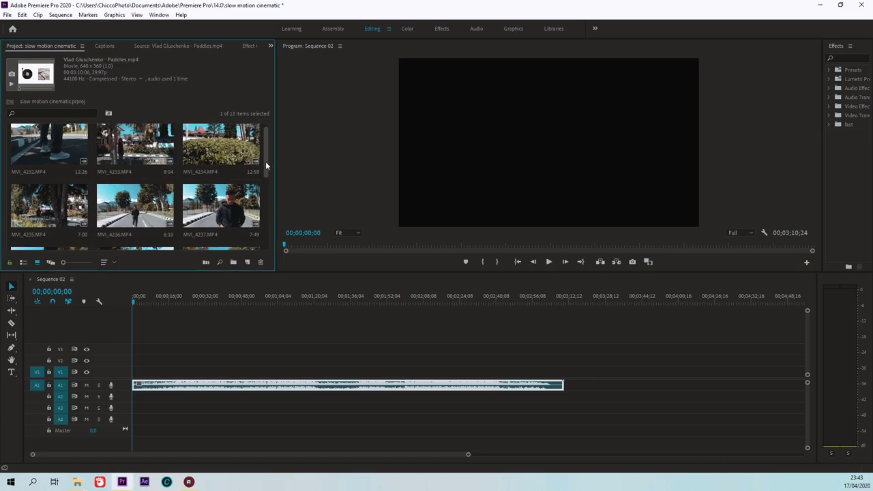
double_click(215, 213)
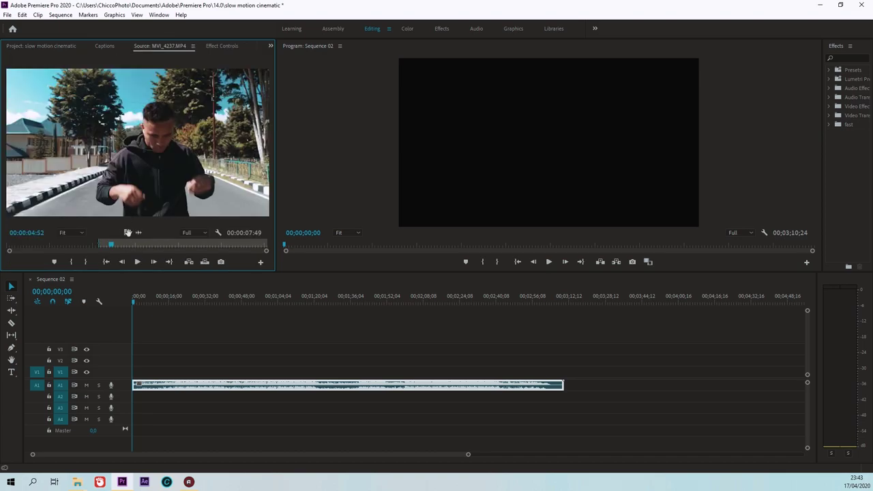
left_click_drag(127, 231, 138, 372)
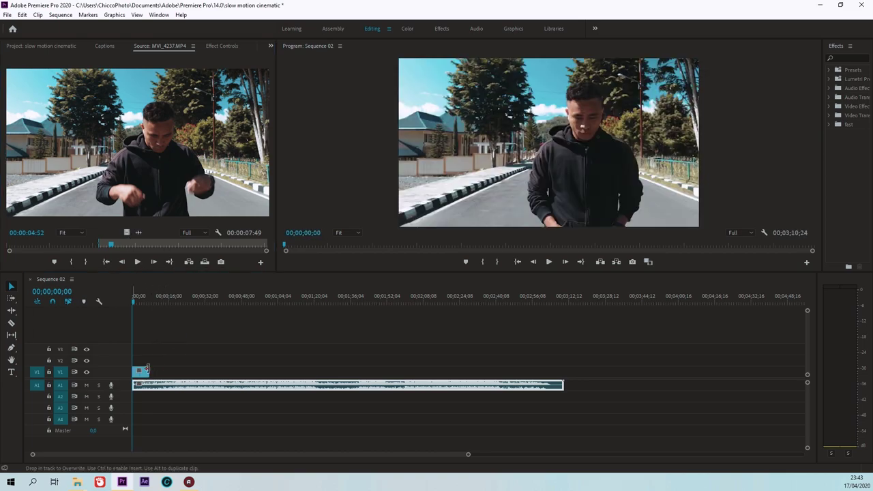
Play back the MVI_4237.MP4 clip together with the music and return the playhead to the beginning.
left_click_drag(470, 455, 177, 454)
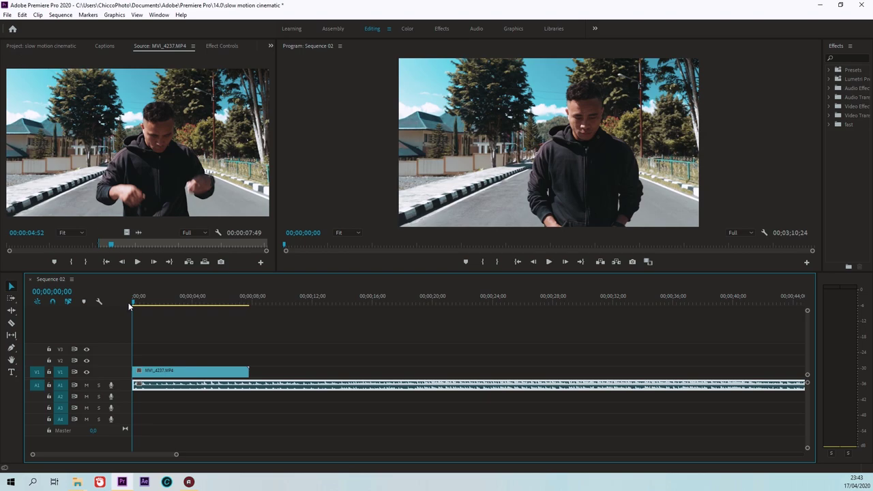
key("ctrl+r")
key("Escape")
key("space")
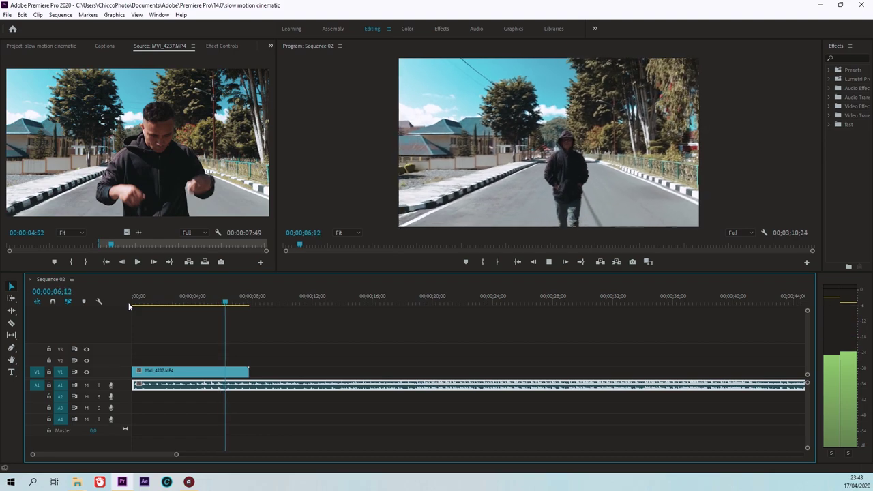
key("space")
left_click(139, 305)
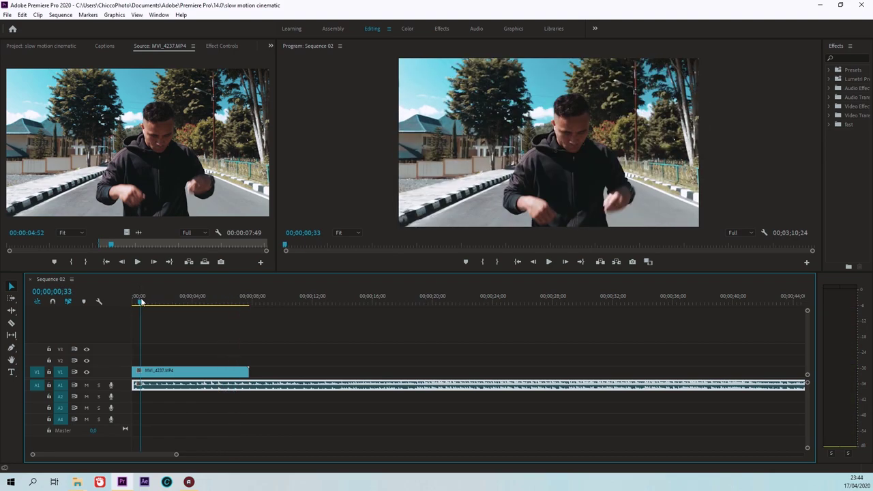
left_click_drag(140, 305, 133, 305)
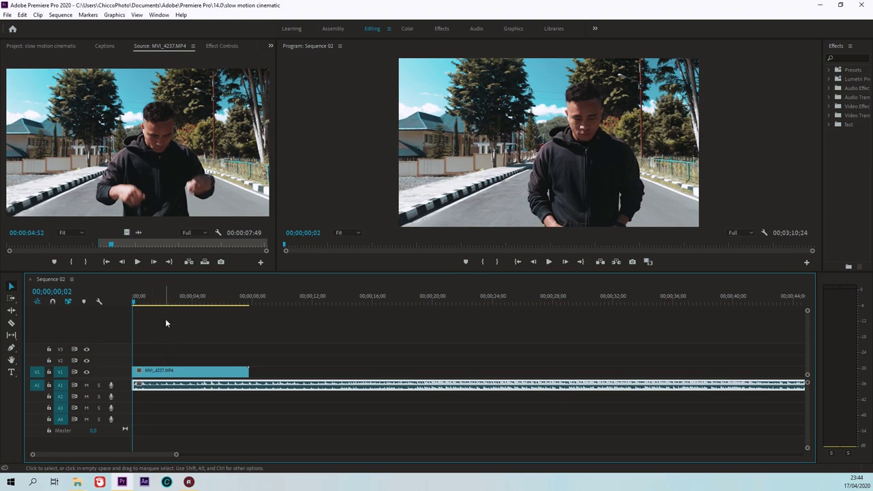
Slow the MVI_4237.MP4 clip on V1 to 50% speed with Optical Flow time interpolation.
left_click(180, 374)
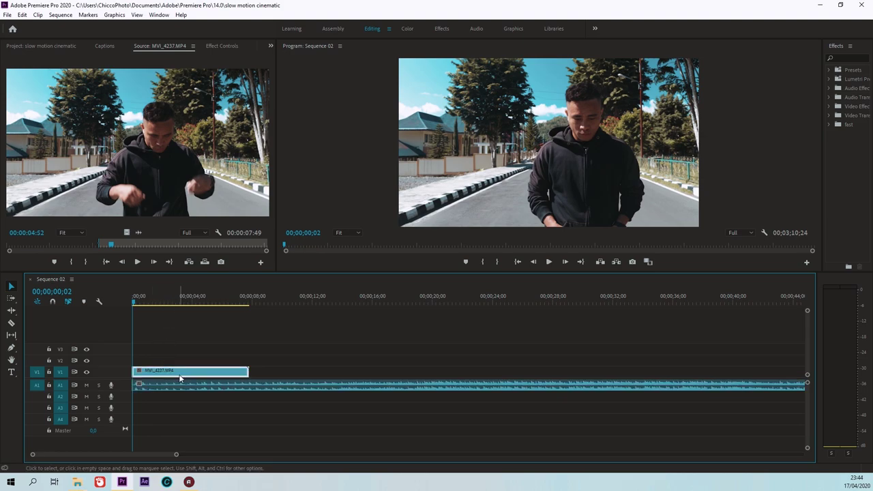
right_click(180, 378)
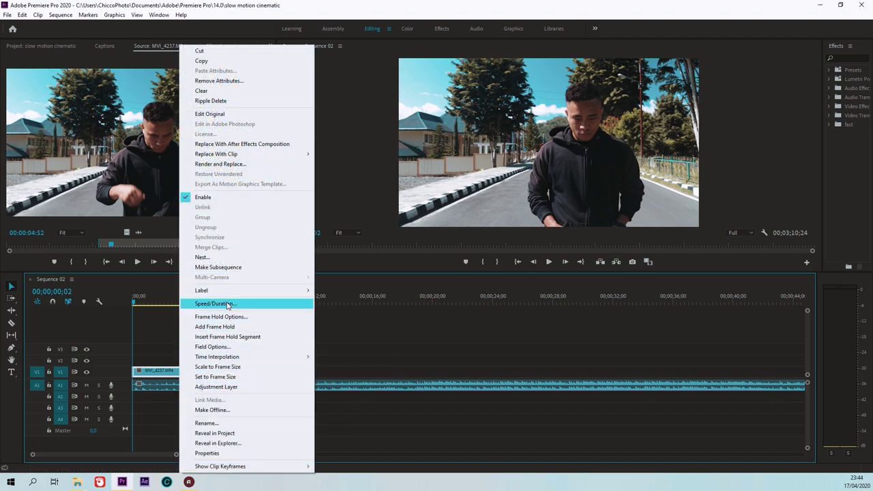
right_click(173, 374)
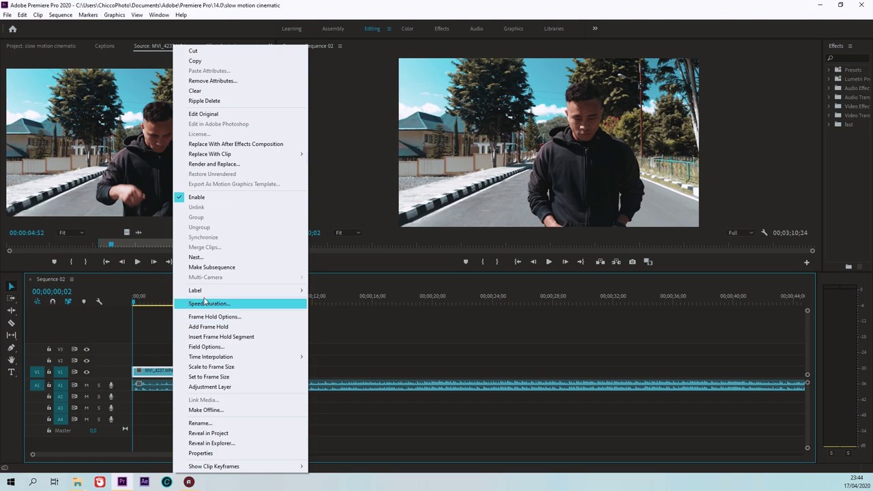
right_click(163, 378)
right_click(161, 375)
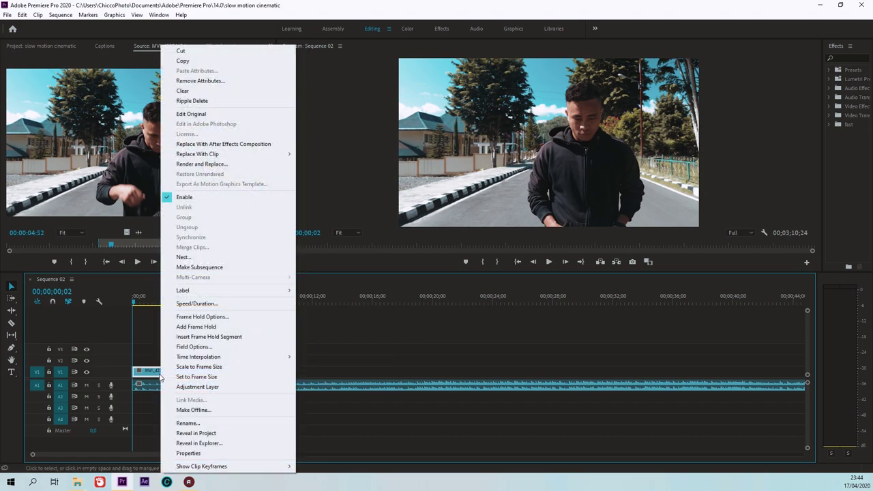
left_click(206, 305)
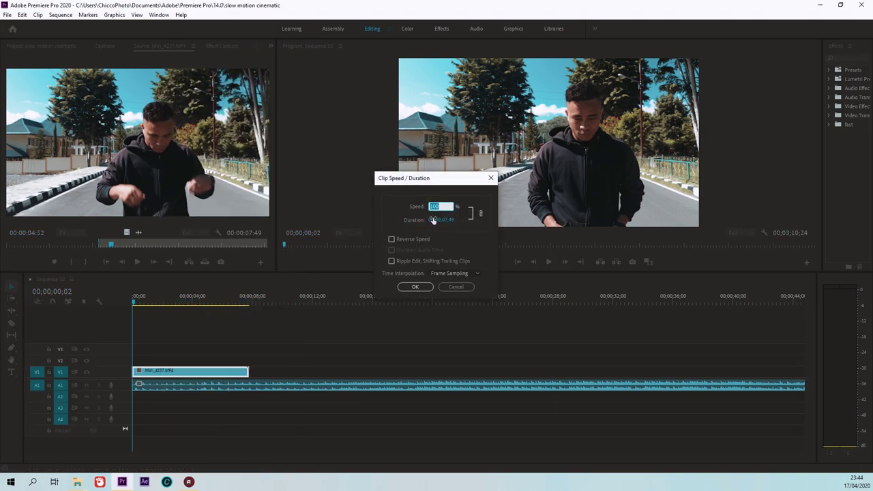
type("50")
left_click(455, 273)
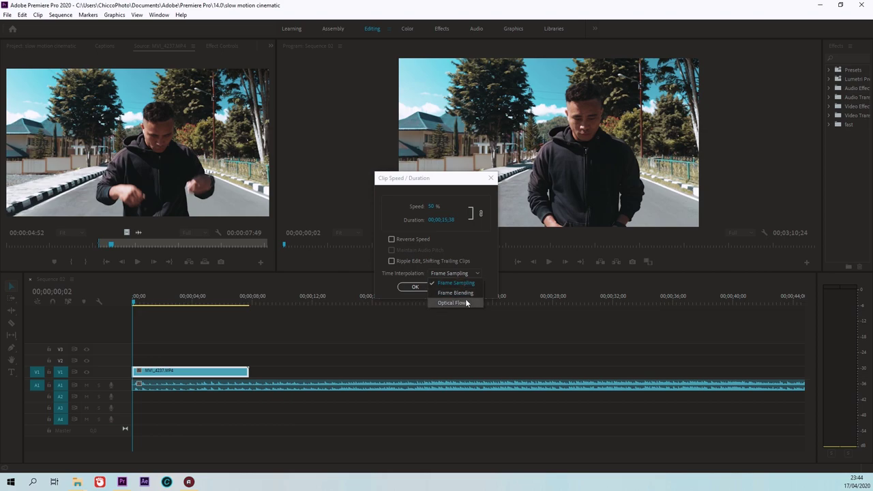
left_click(467, 303)
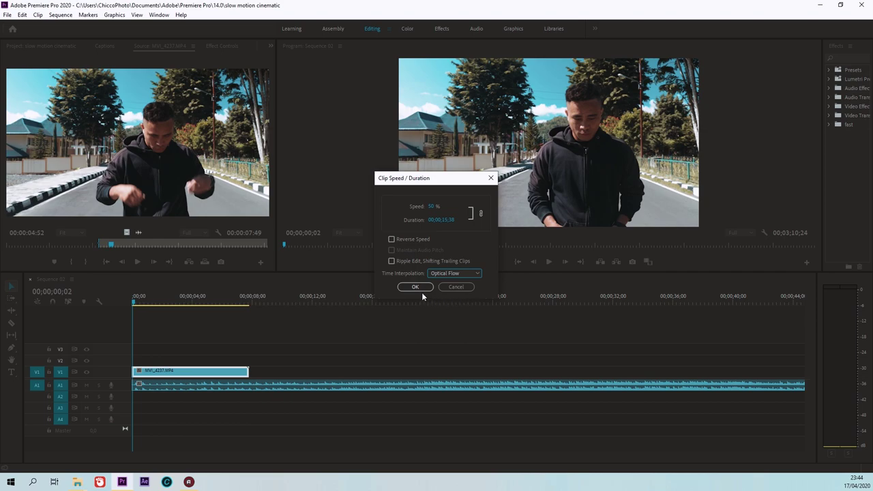
left_click(457, 272)
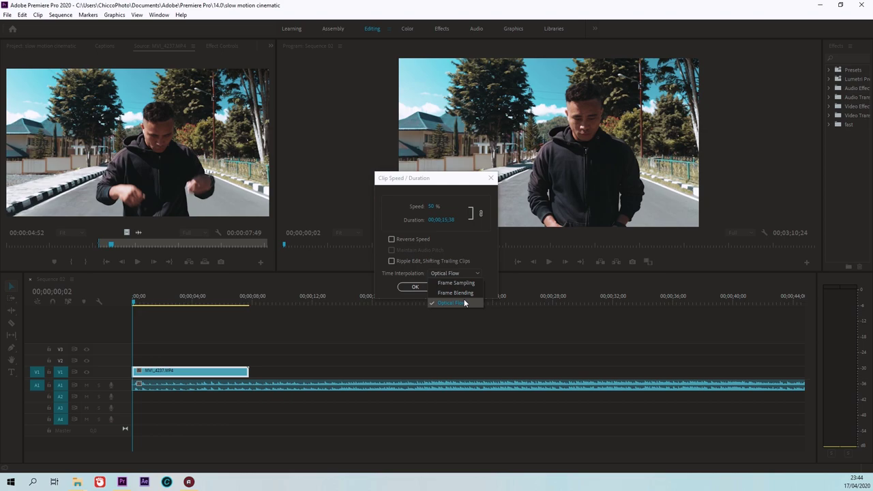
left_click(416, 287)
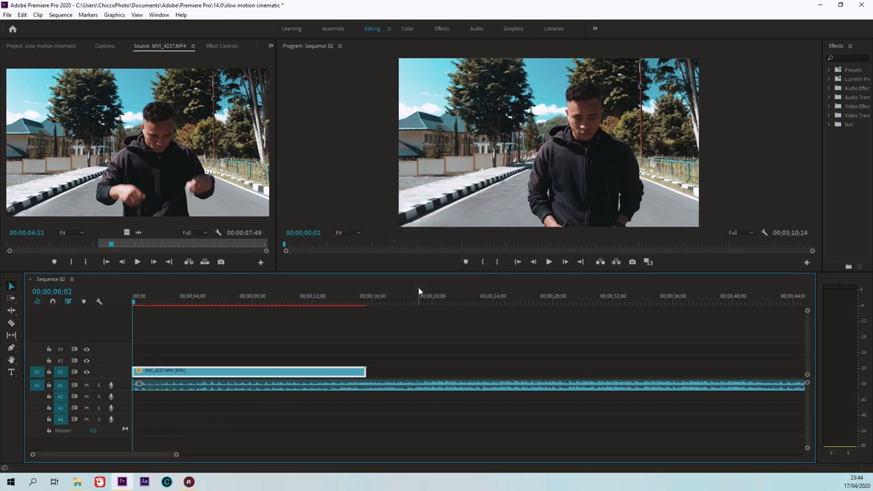
Render the sequence's effects from in to out and play the slowed MVI_4237.MP4 clip with the music through to its end.
left_click(66, 16)
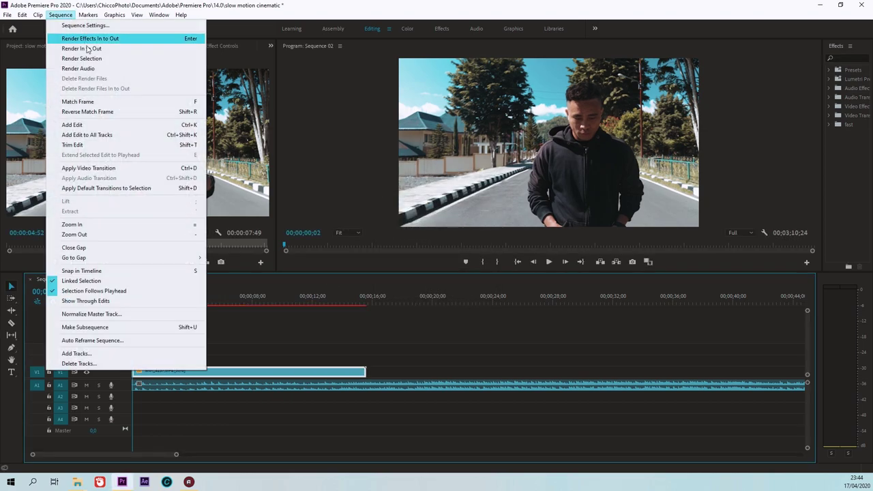
left_click(89, 38)
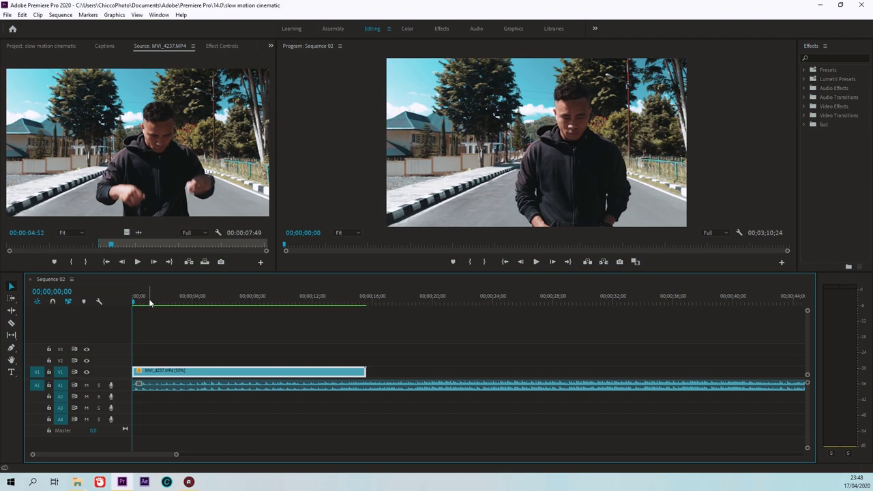
key("space")
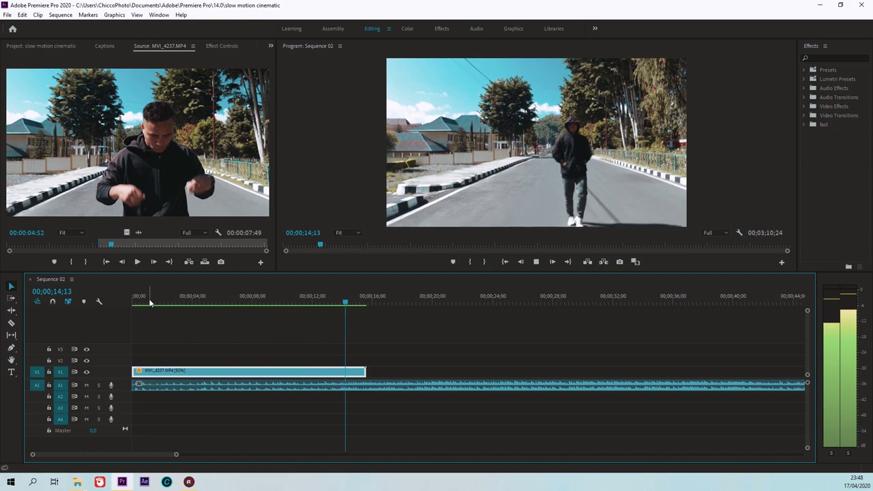
key("space")
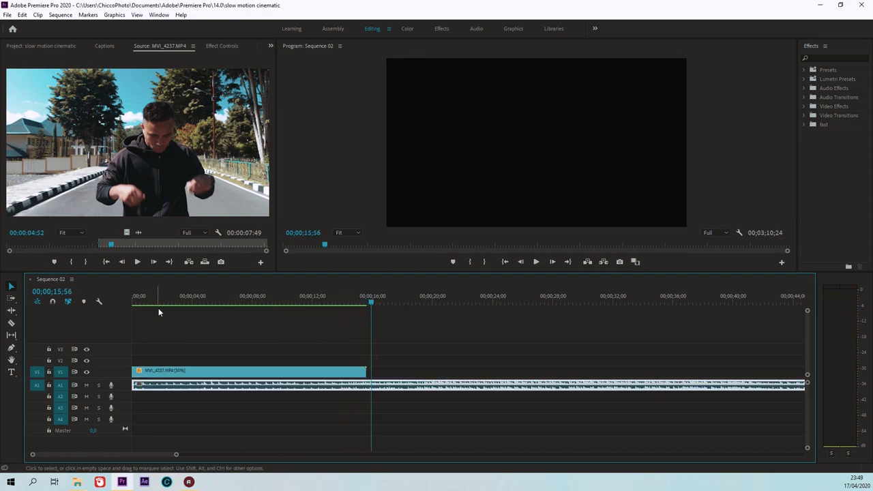
Slow the MVI_4237.MP4 clip on V1 to 25% speed and play the sequence from the start.
left_click(172, 300)
right_click(223, 374)
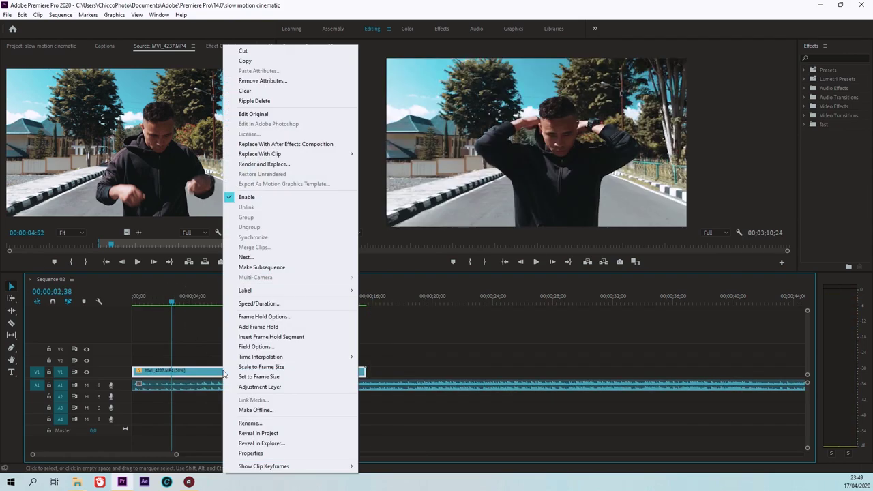
left_click(273, 308)
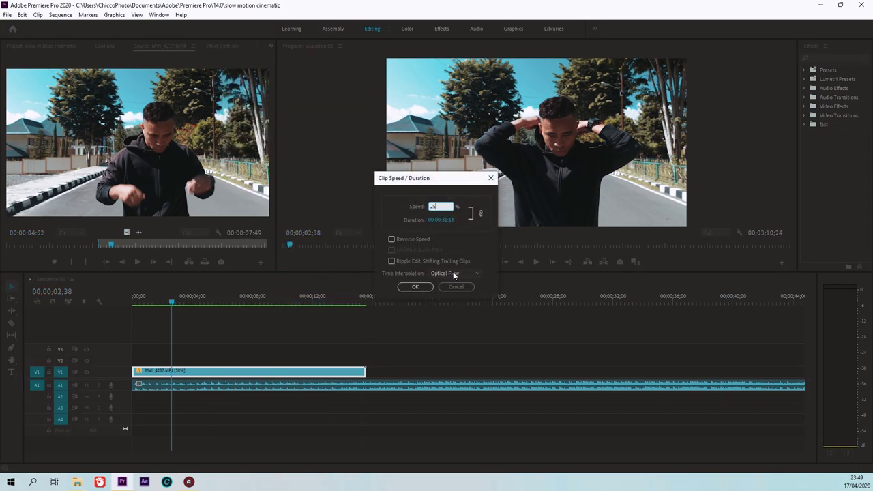
left_click(423, 289)
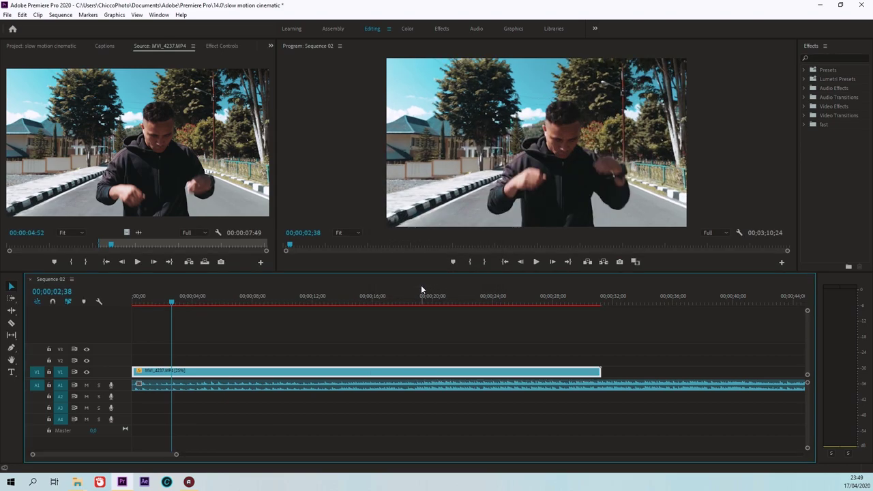
left_click_drag(174, 302, 127, 303)
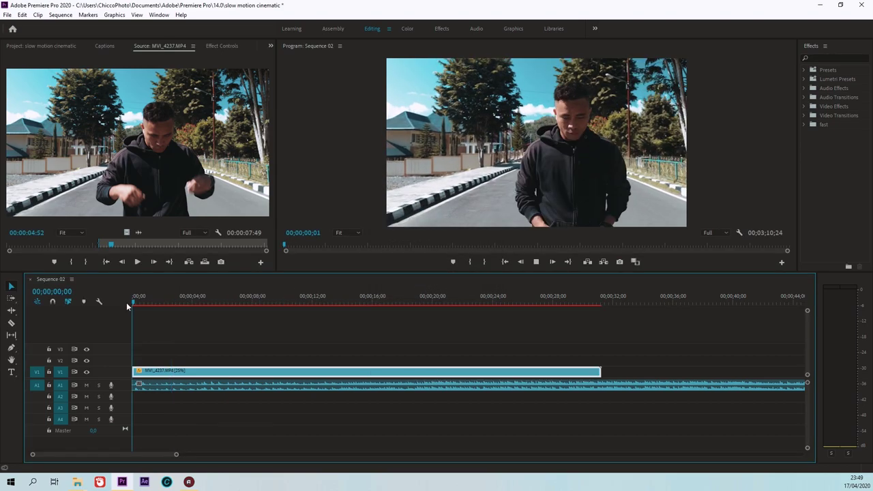
key("space")
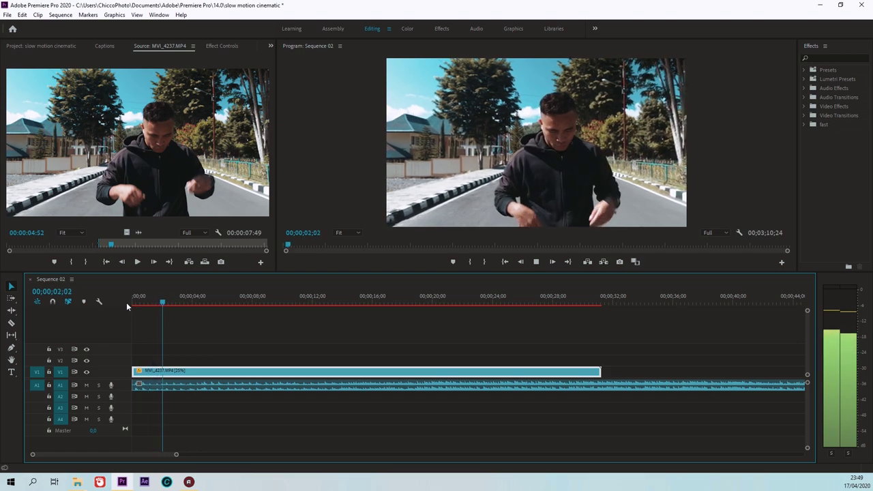